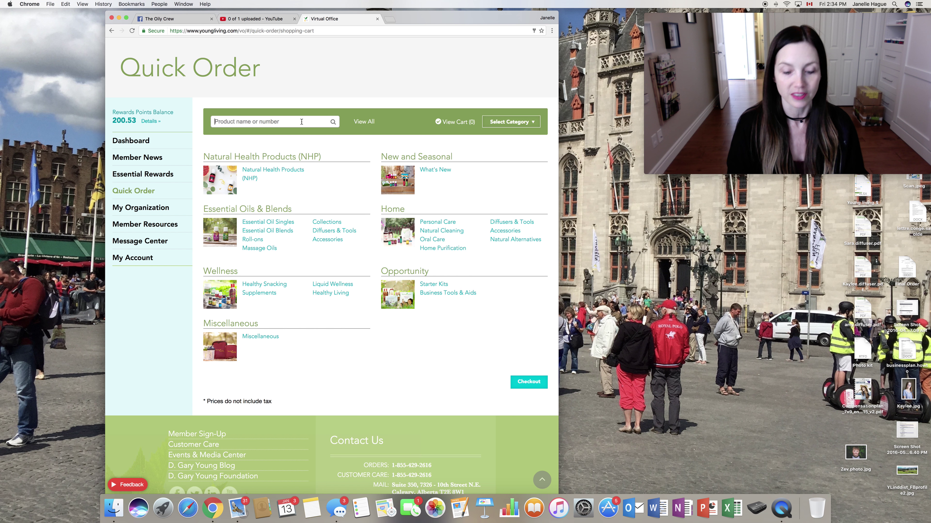
- Search the products for lavender and add one Lavender Mint Daily Shampoo and one Lavender Essential Oil 15 ml to the order
{"action": "type", "text": "lavender"}
{"action": "key", "text": "Return"}
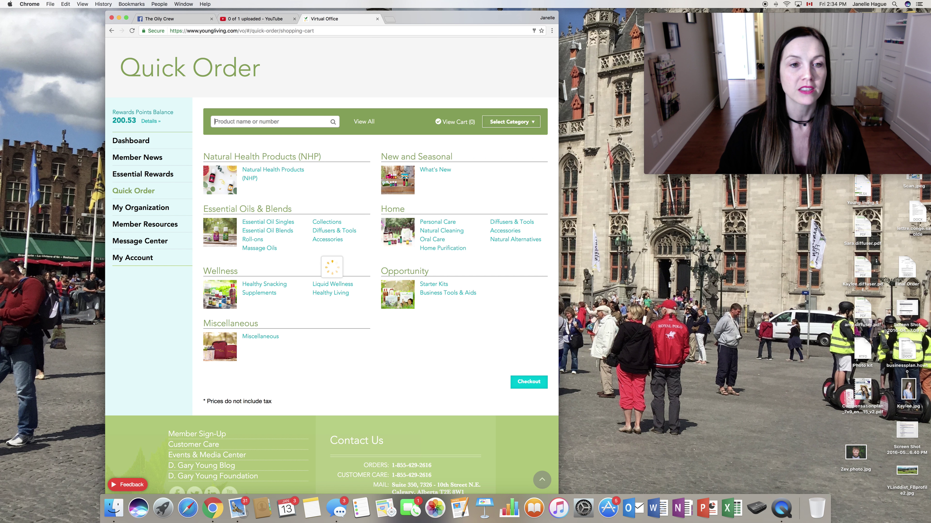
{"action": "scroll", "coordinate": [302, 125], "scroll_direction": "down", "scroll_amount": 3}
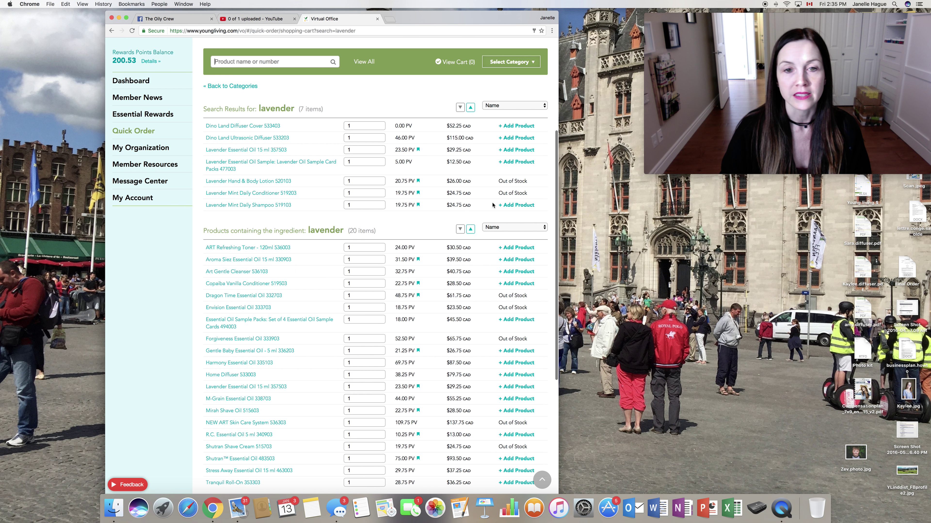
{"action": "left_click", "coordinate": [516, 205]}
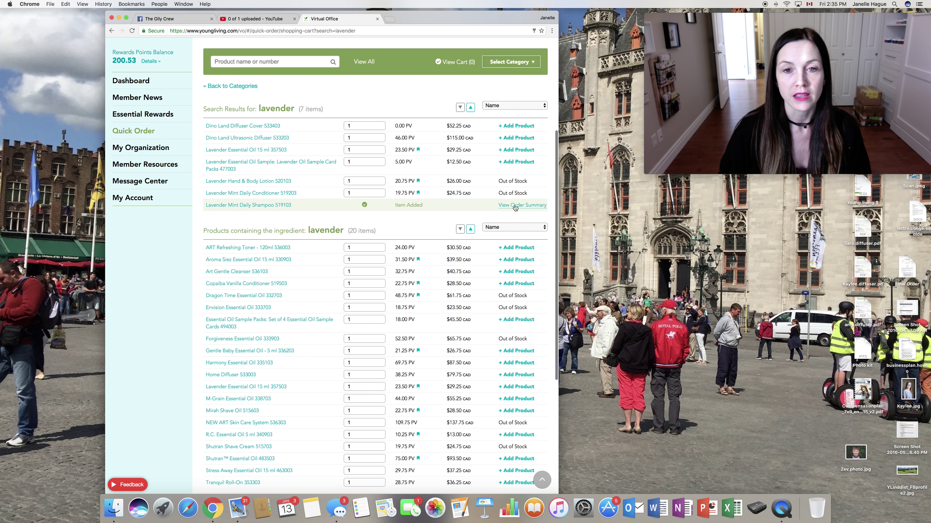
{"action": "left_click", "coordinate": [519, 151]}
{"action": "left_click", "coordinate": [521, 151]}
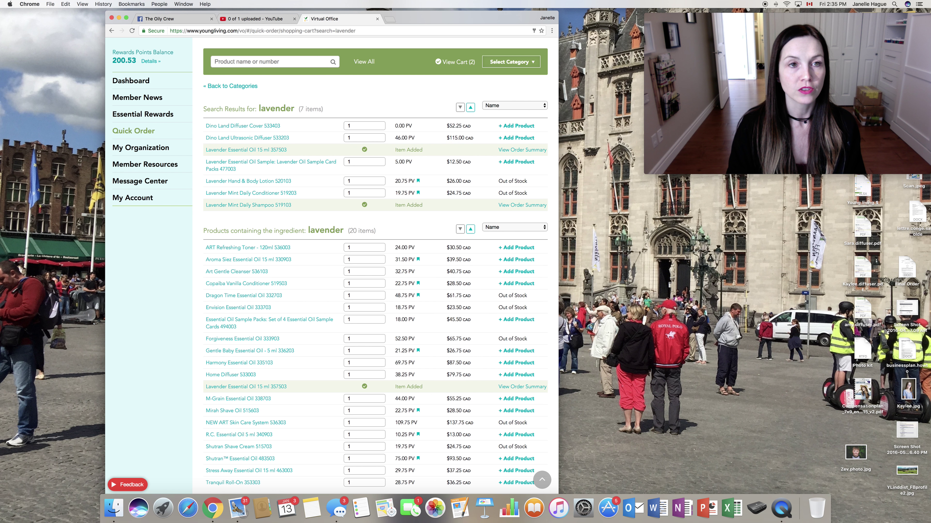
{"action": "scroll", "coordinate": [325, 118], "scroll_direction": "down", "scroll_amount": 3}
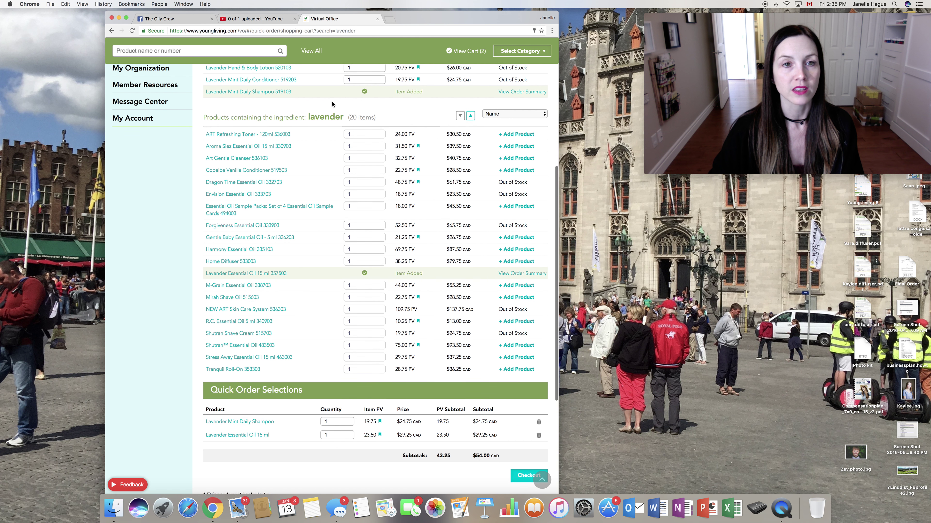
- Search the products for winter, add one Wintergreen Essential Oil 15 ml, and review the order selections
{"action": "scroll", "coordinate": [324, 119], "scroll_direction": "up", "scroll_amount": 6}
{"action": "type", "text": "winter"}
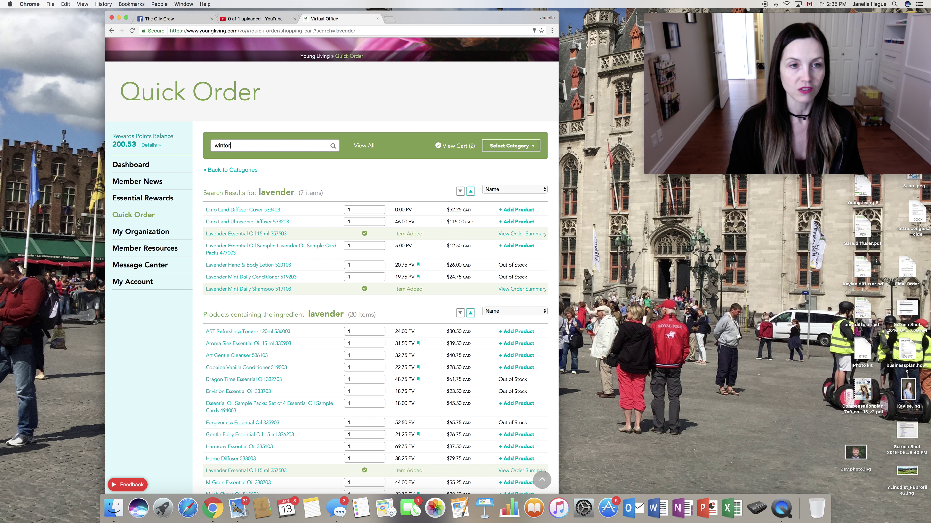
{"action": "key", "text": "Return"}
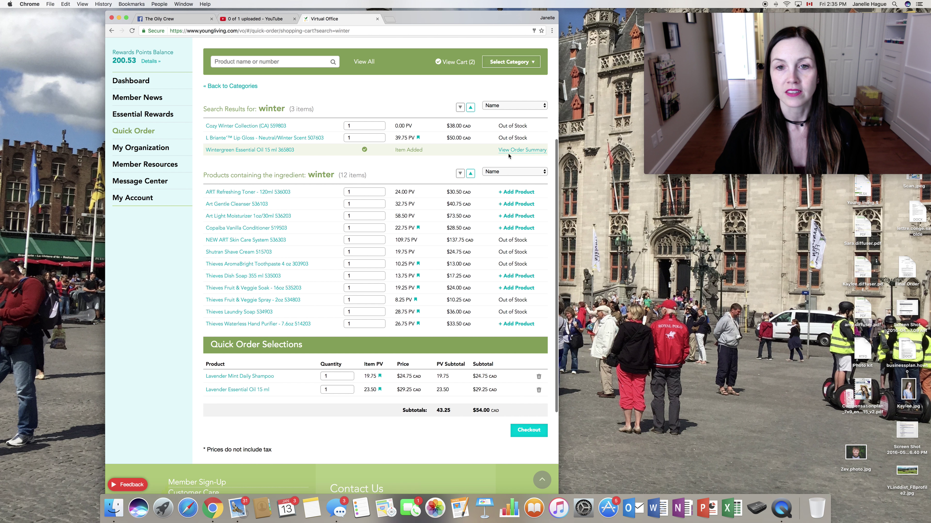
{"action": "left_click", "coordinate": [516, 151]}
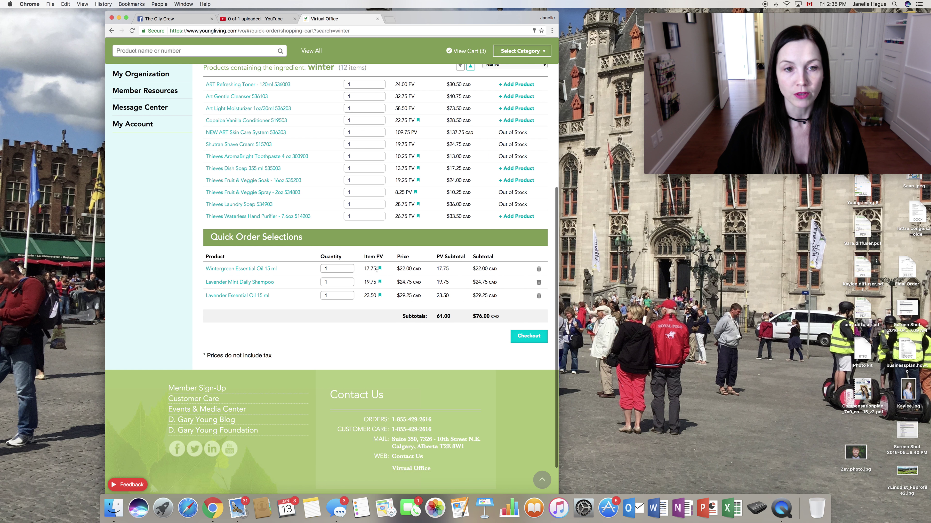
{"action": "scroll", "coordinate": [359, 257], "scroll_direction": "down", "scroll_amount": 2}
{"action": "scroll", "coordinate": [377, 270], "scroll_direction": "up", "scroll_amount": 5}
{"action": "scroll", "coordinate": [377, 269], "scroll_direction": "down", "scroll_amount": 4}
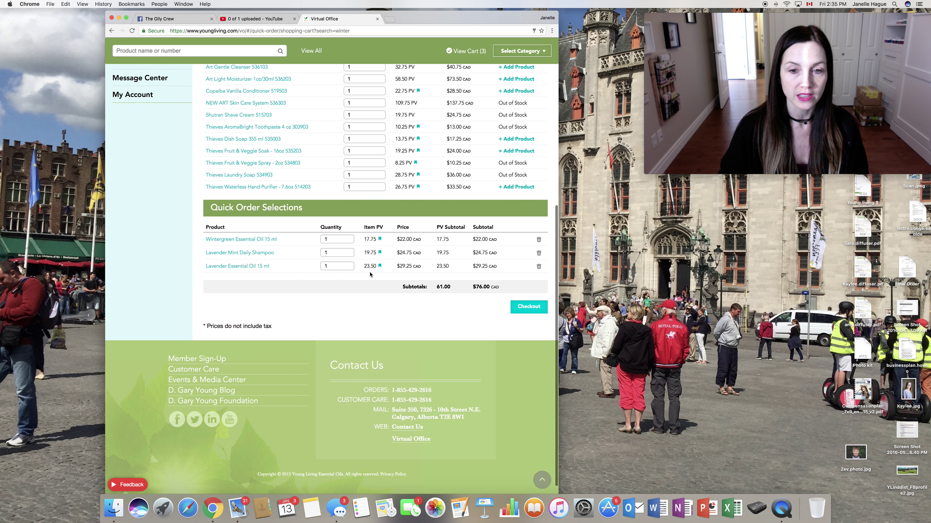
- Check out the order with Canada Post $8.99 (4-10 business days) as the shipping method and continue to payment
{"action": "left_click", "coordinate": [533, 309]}
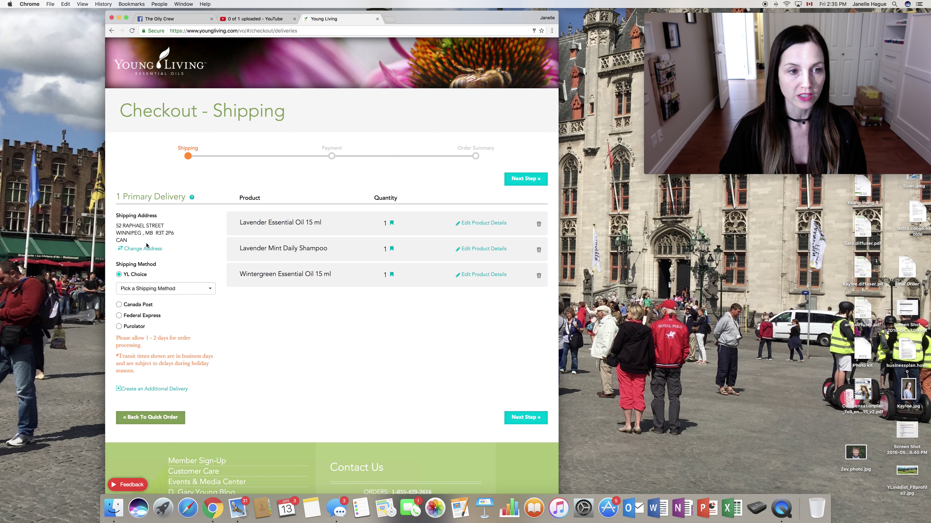
{"action": "left_click", "coordinate": [127, 305]}
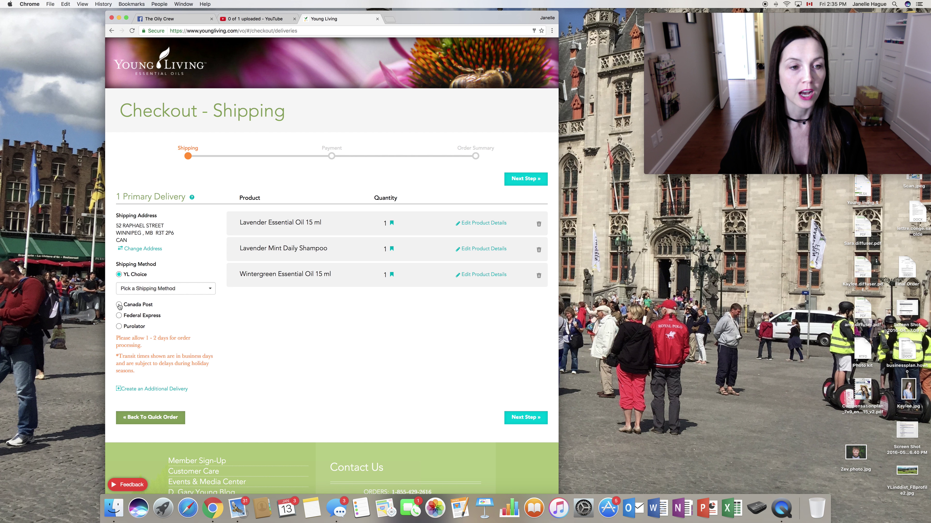
{"action": "left_click", "coordinate": [136, 299]}
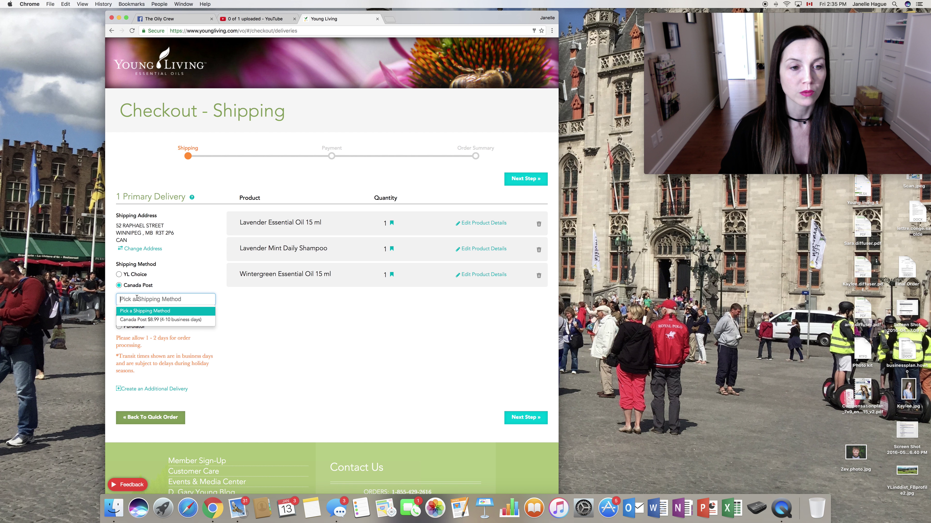
{"action": "left_click", "coordinate": [153, 320]}
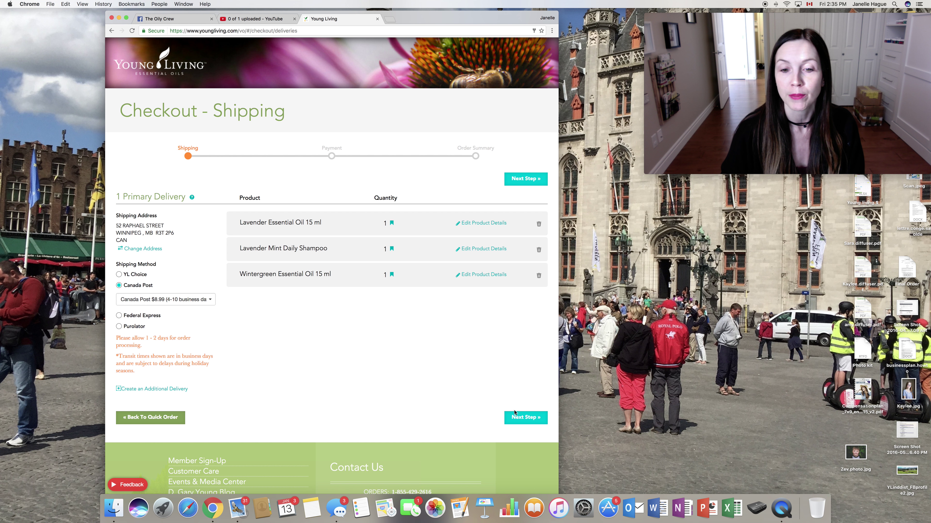
{"action": "left_click", "coordinate": [521, 420]}
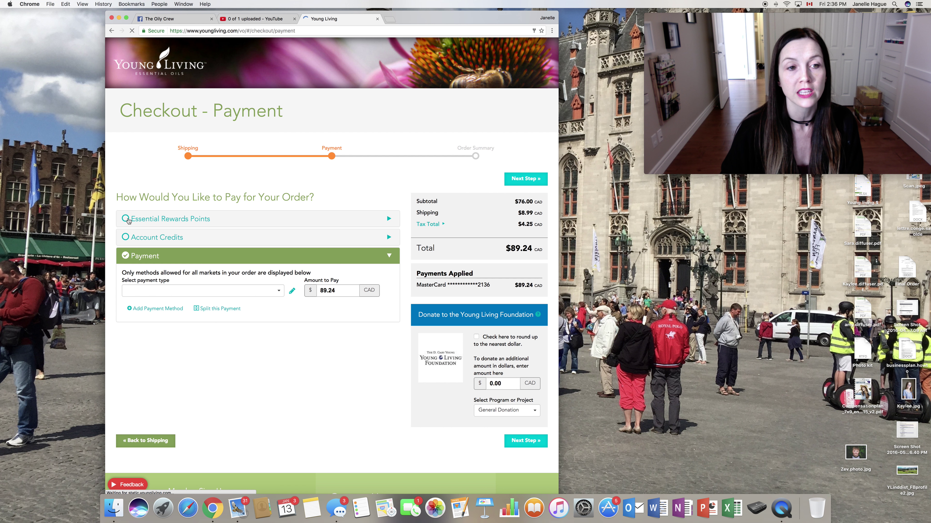
- Select the lavender oil, the shampoo and the wintergreen oil for purchase with Essential Rewards Points
{"action": "left_click", "coordinate": [172, 220]}
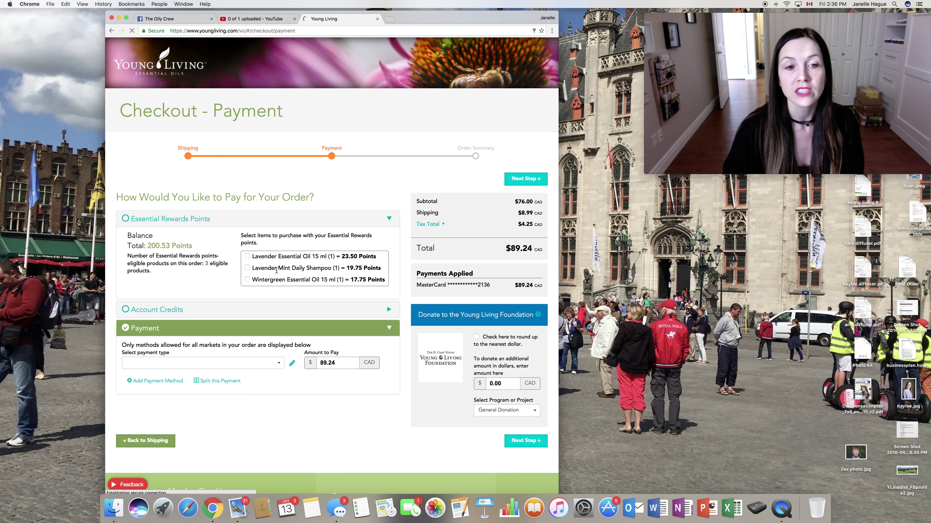
{"action": "scroll", "coordinate": [277, 270], "scroll_direction": "down", "scroll_amount": 2}
{"action": "scroll", "coordinate": [277, 270], "scroll_direction": "up", "scroll_amount": 1}
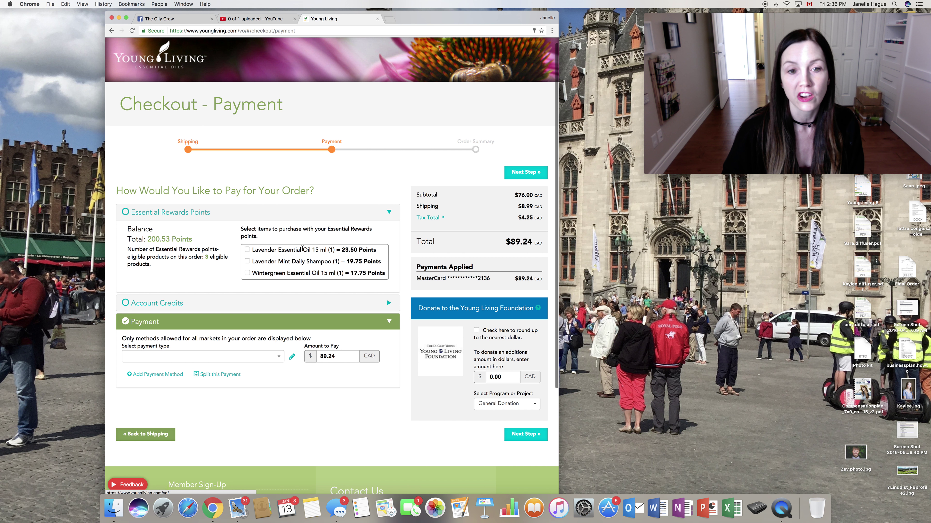
{"action": "left_click", "coordinate": [247, 250]}
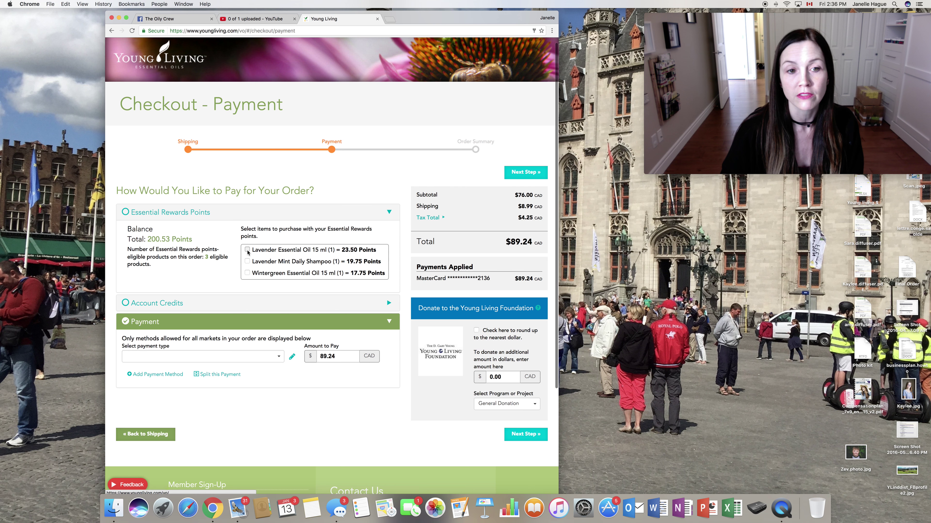
{"action": "left_click", "coordinate": [247, 273]}
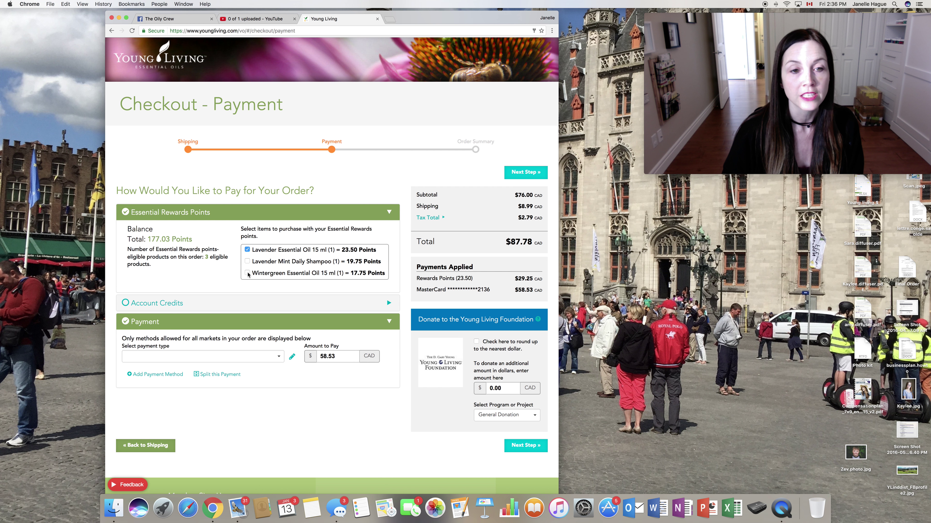
{"action": "left_click", "coordinate": [248, 261]}
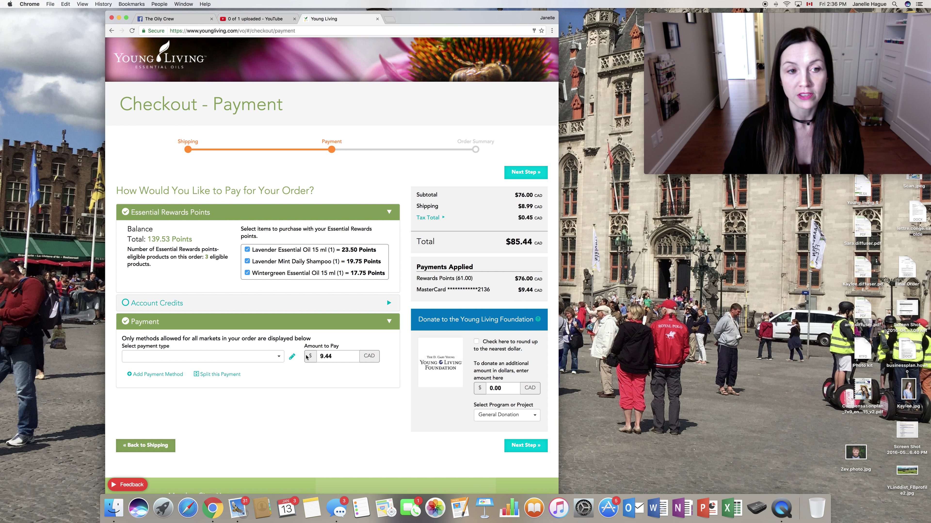
- Apply 9.44 CAD of account credits to the order
{"action": "left_click", "coordinate": [126, 304]}
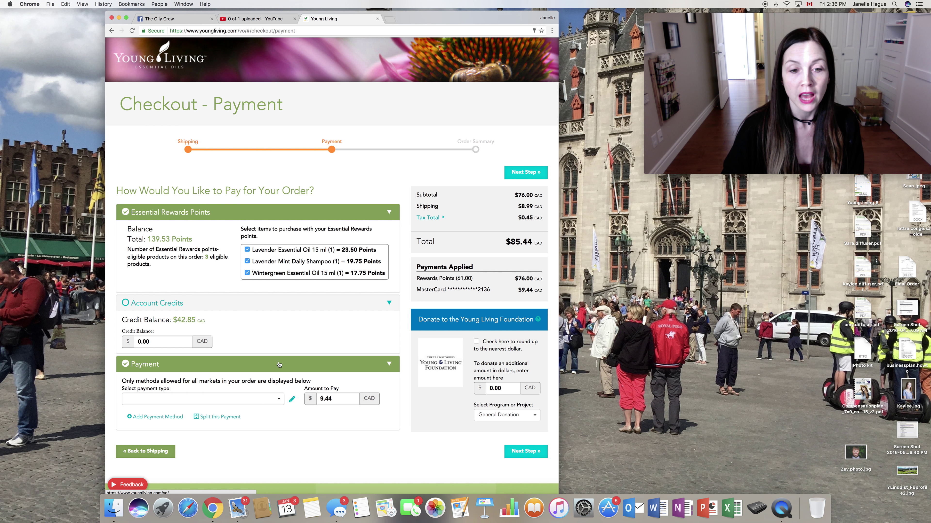
{"action": "left_click", "coordinate": [177, 341]}
{"action": "key", "text": "BackSpace"}
{"action": "key", "text": "BackSpace"}
{"action": "key", "text": "BackSpace"}
{"action": "key", "text": "BackSpace"}
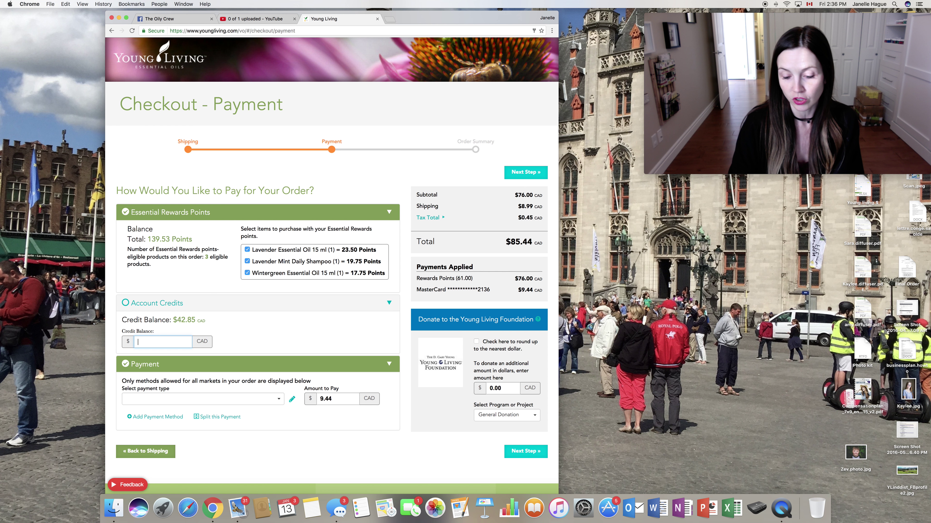
{"action": "type", "text": "9.44"}
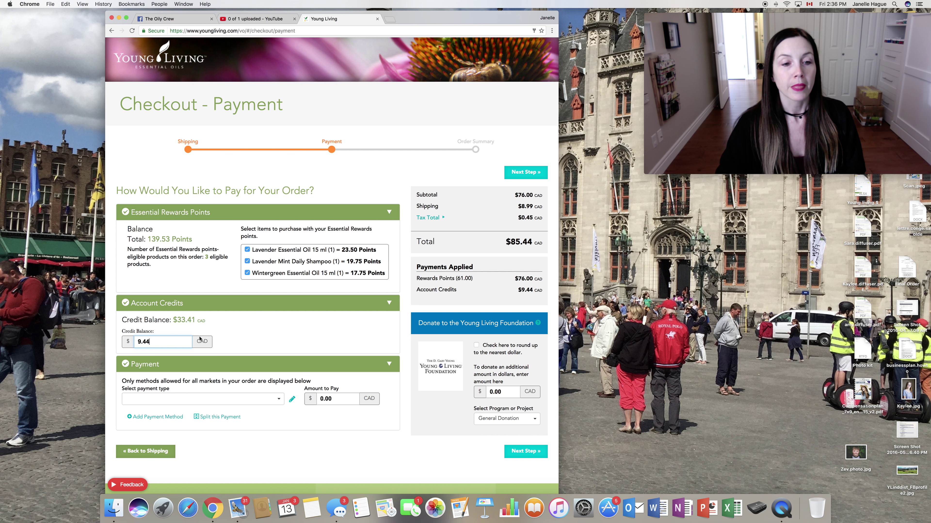
- Set the applied account credit amount back to 0
{"action": "left_click_drag", "start_coordinate": [150, 342], "coordinate": [129, 342]}
{"action": "type", "text": "0"}
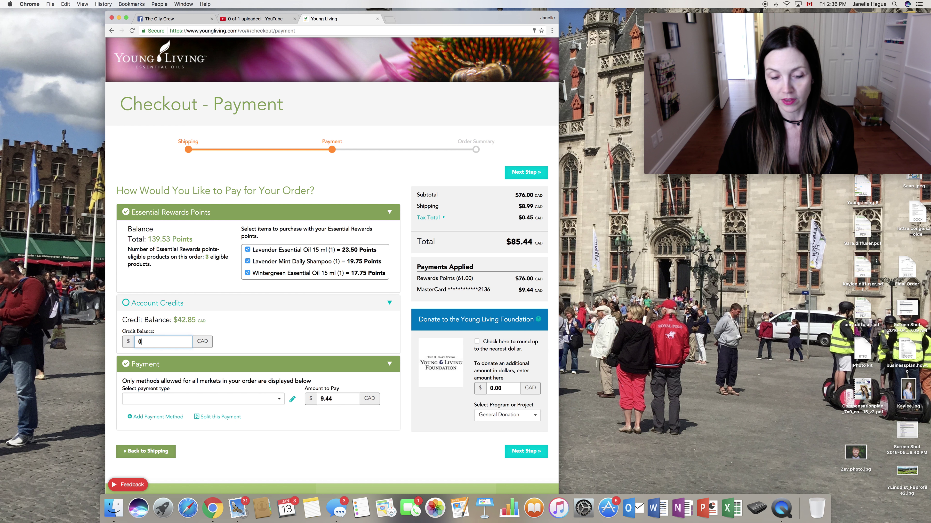
{"action": "left_click", "coordinate": [252, 332]}
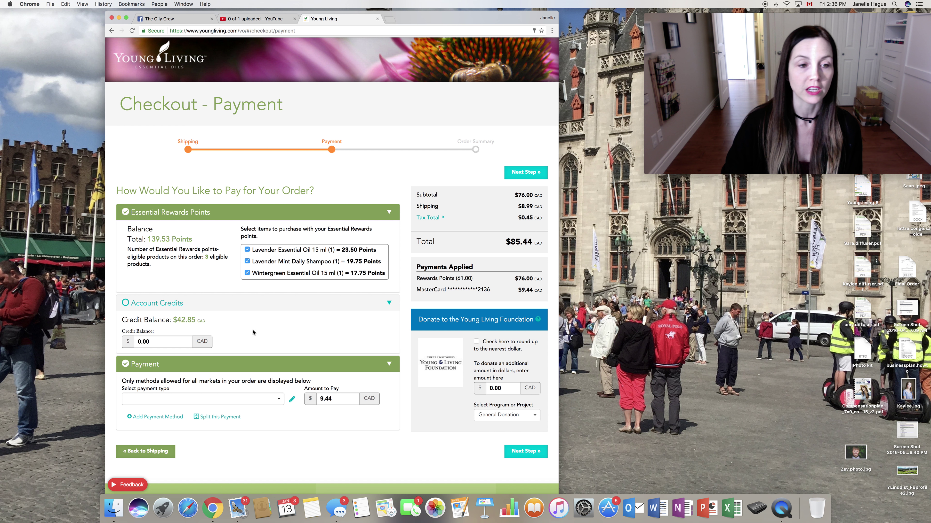
- Deselect all three products from being paid with Essential Rewards Points
{"action": "left_click", "coordinate": [249, 250]}
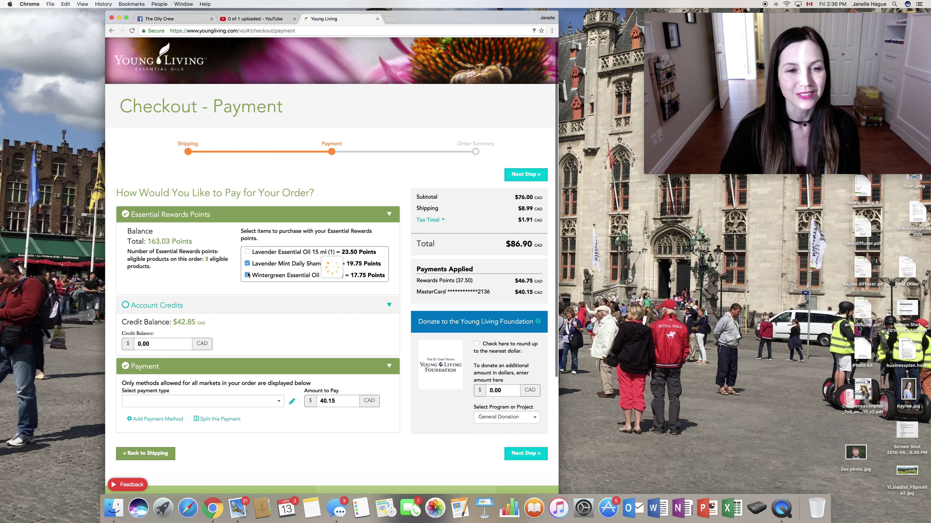
{"action": "left_click", "coordinate": [248, 268]}
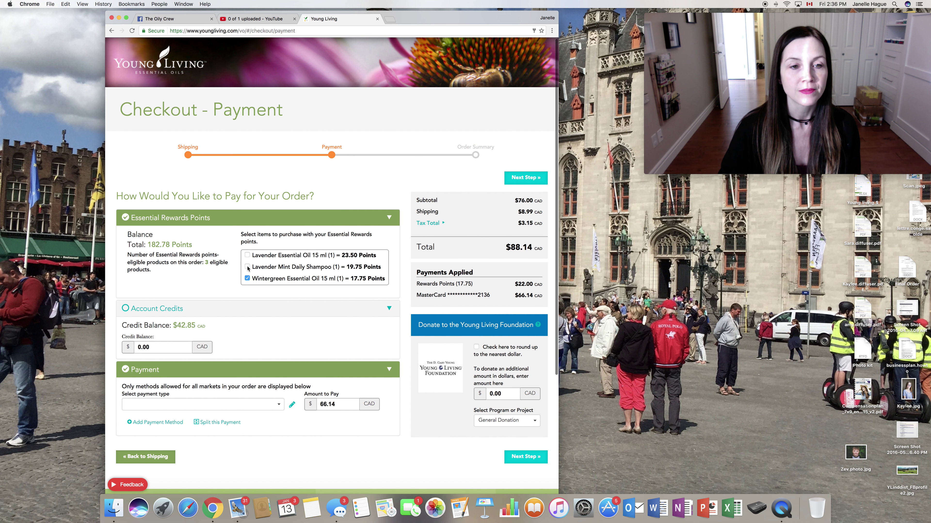
{"action": "left_click", "coordinate": [248, 279]}
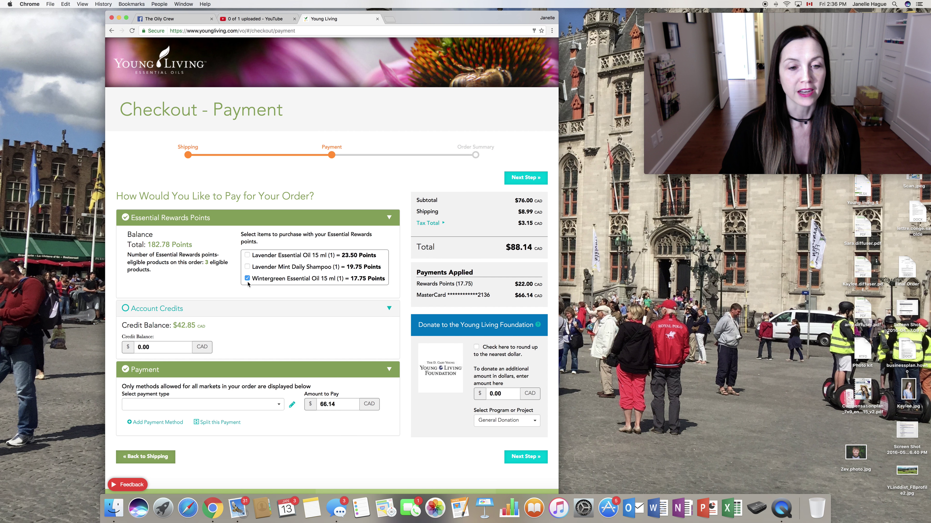
{"action": "left_click", "coordinate": [247, 279]}
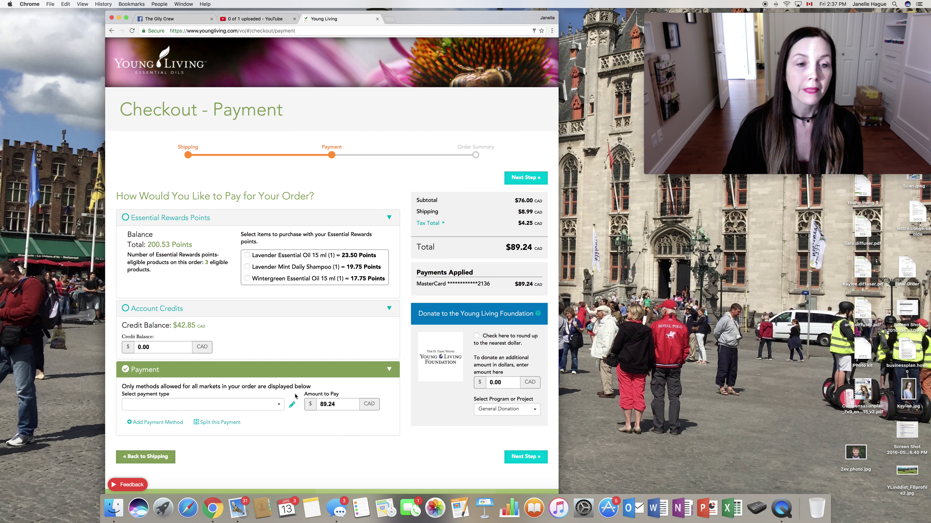
- View the form for adding a new payment method and close it without saving
{"action": "scroll", "coordinate": [214, 371], "scroll_direction": "down", "scroll_amount": 3}
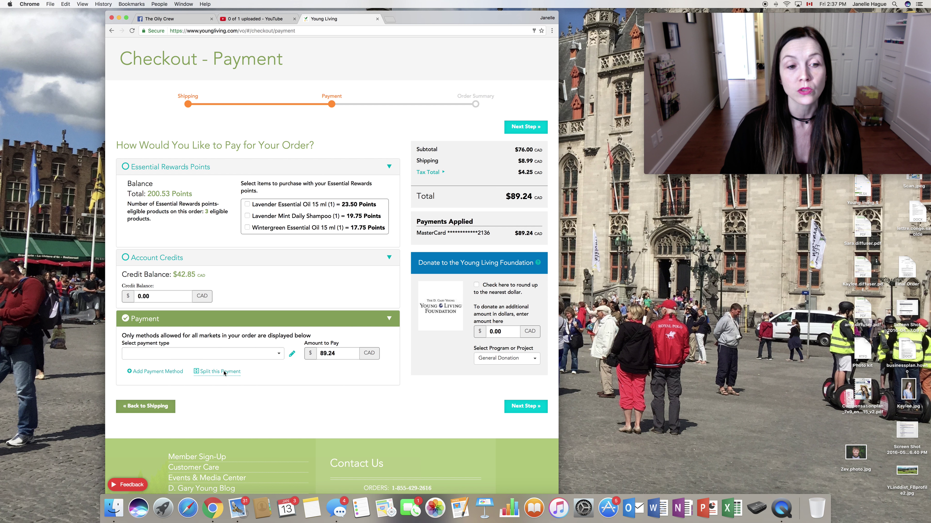
{"action": "left_click", "coordinate": [167, 372]}
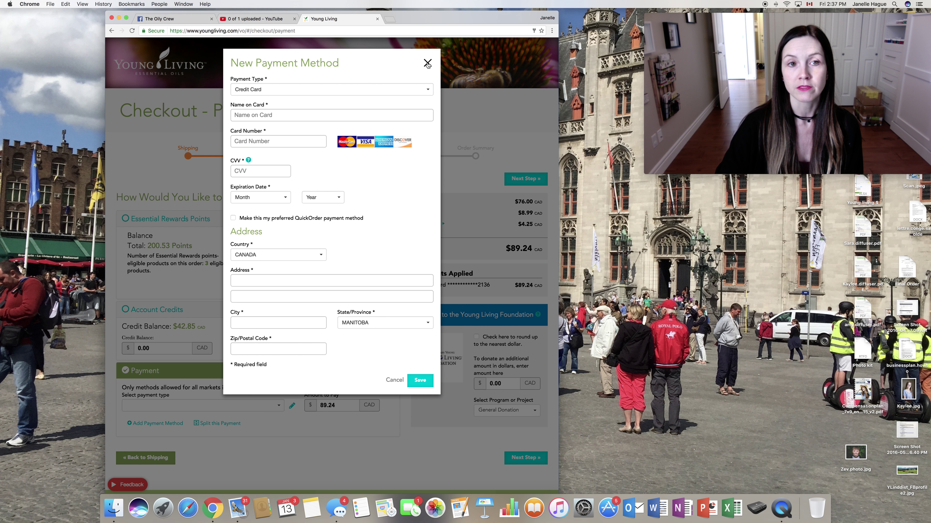
{"action": "left_click", "coordinate": [428, 63]}
- Choose the first saved MasterCard as the payment type for the full amount
{"action": "scroll", "coordinate": [280, 330], "scroll_direction": "down", "scroll_amount": 3}
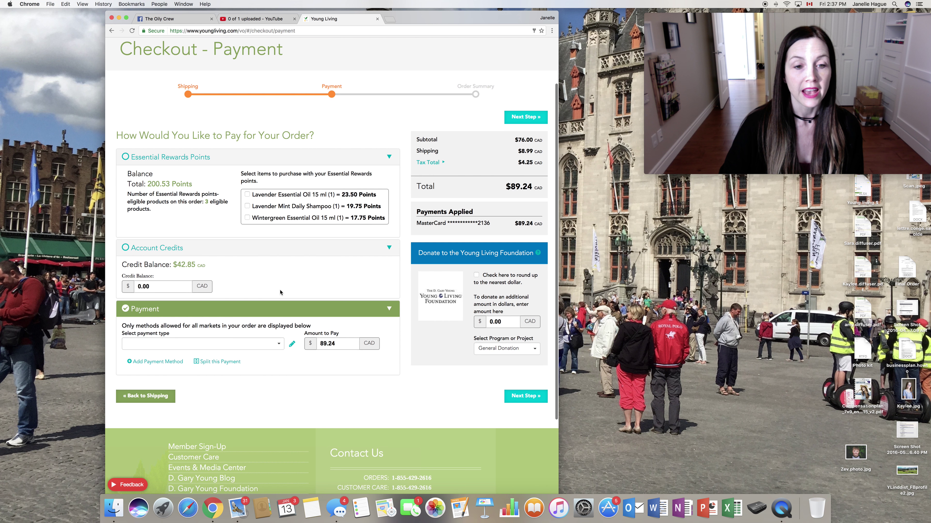
{"action": "left_click", "coordinate": [280, 348]}
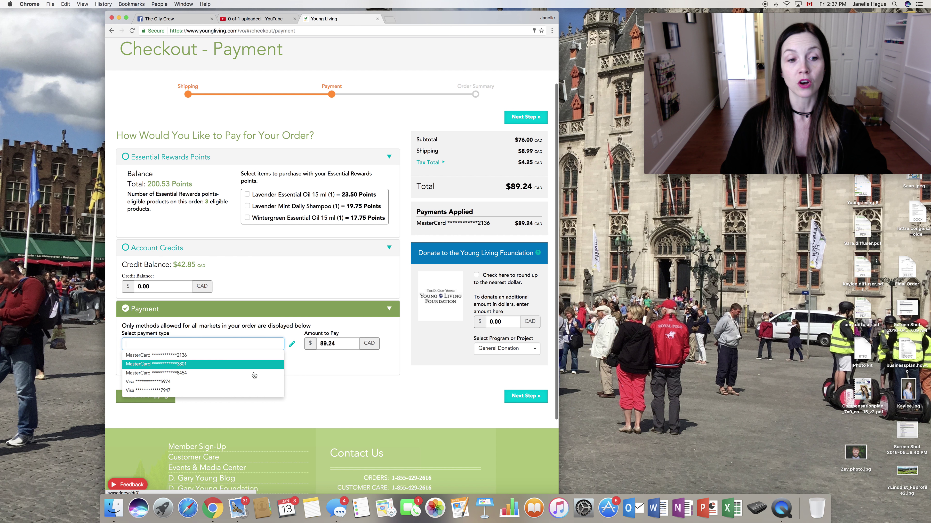
{"action": "left_click", "coordinate": [343, 367]}
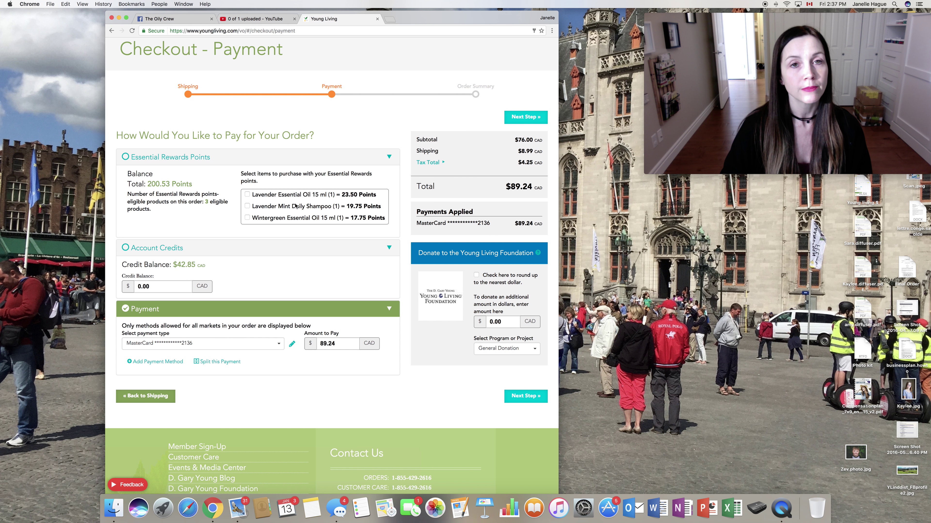
- Go back from payment through the shipping stage to the Quick Order page
{"action": "left_click", "coordinate": [158, 397]}
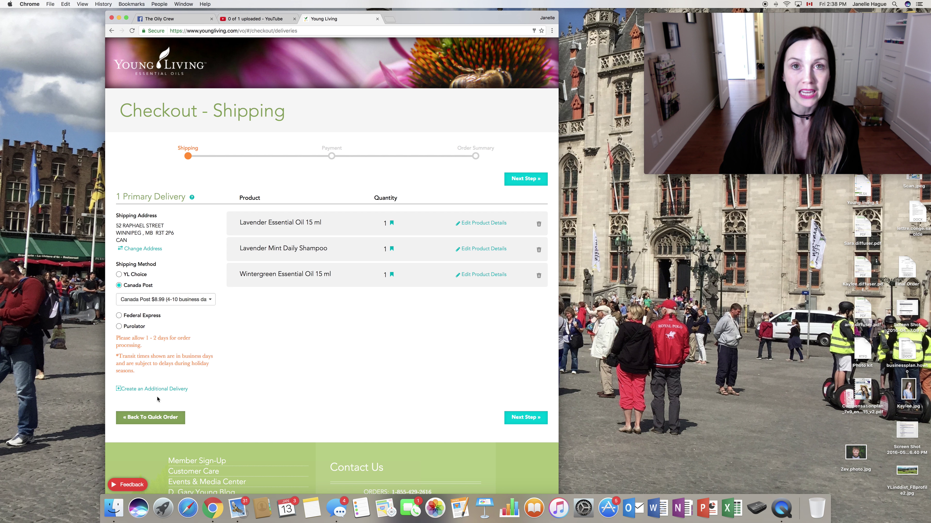
{"action": "left_click", "coordinate": [158, 417]}
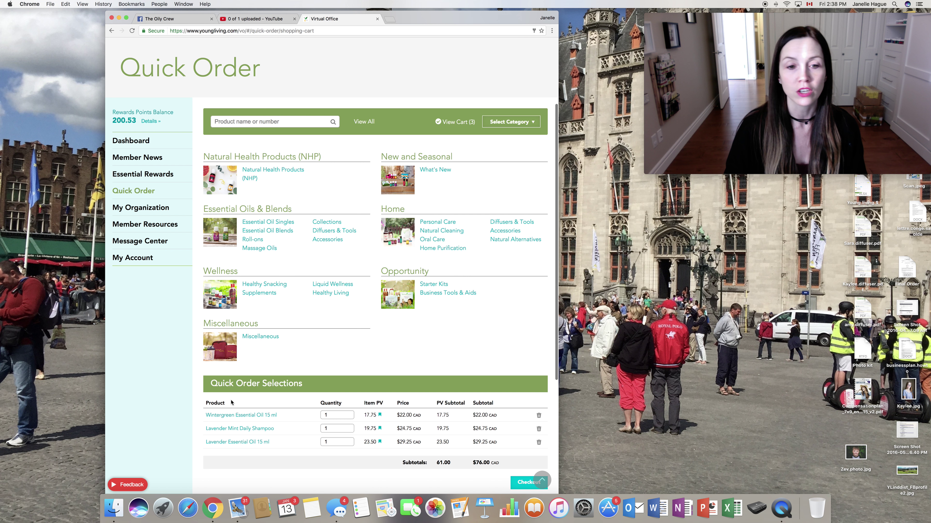
- Compare the green PV markers in the Quick Order selections with those on products in the Essential Oil Blends category
{"action": "scroll", "coordinate": [266, 369], "scroll_direction": "down", "scroll_amount": 1}
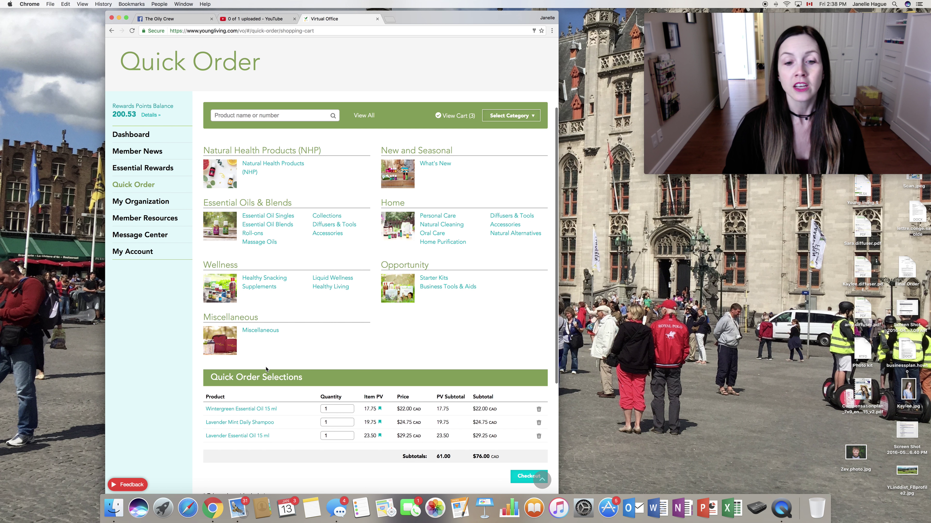
{"action": "mouse_move", "coordinate": [393, 418]}
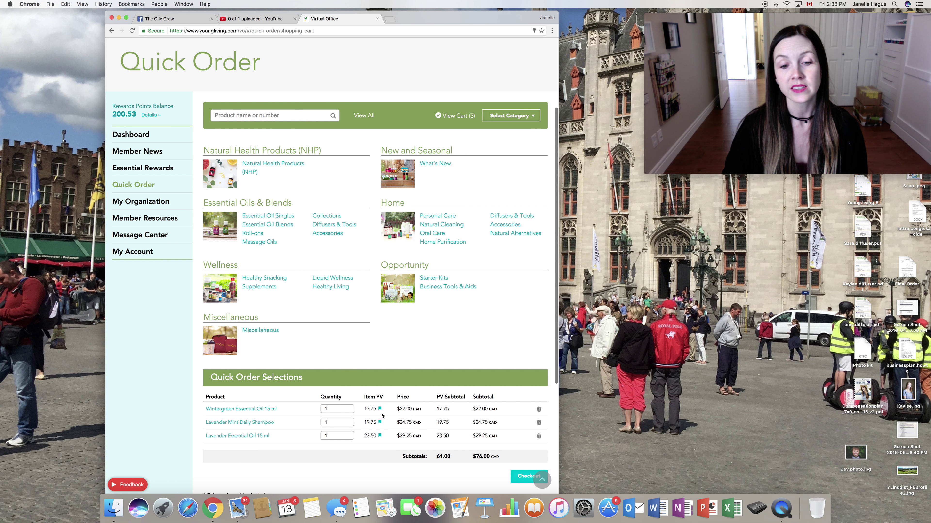
{"action": "mouse_move", "coordinate": [381, 433]}
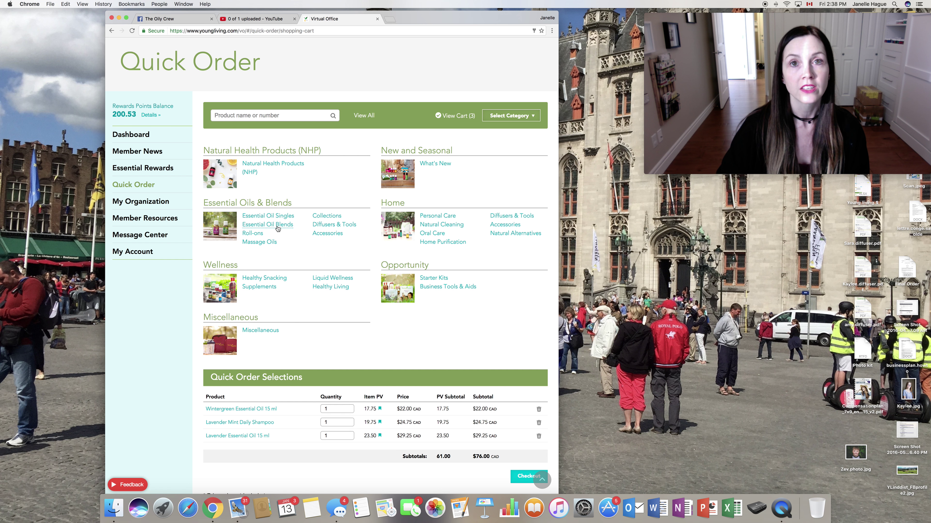
{"action": "left_click", "coordinate": [278, 225]}
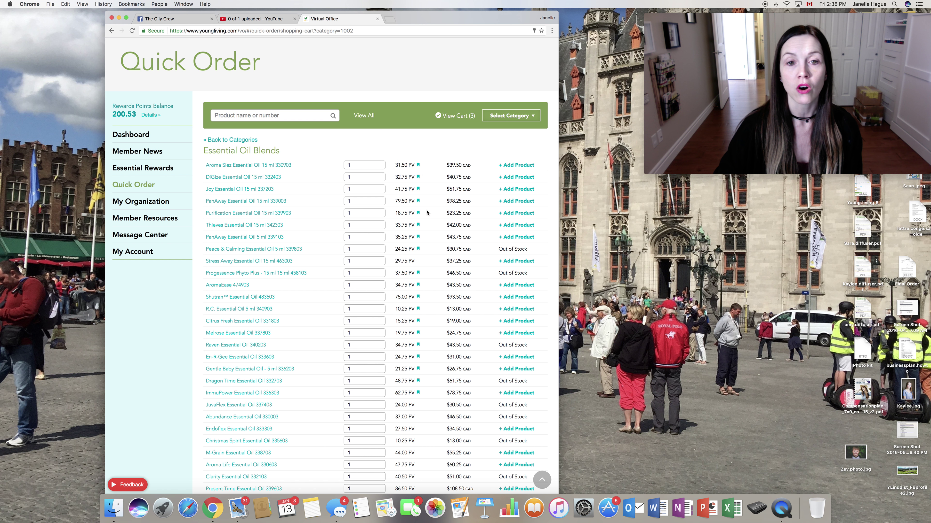
{"action": "scroll", "coordinate": [439, 286], "scroll_direction": "down", "scroll_amount": 5}
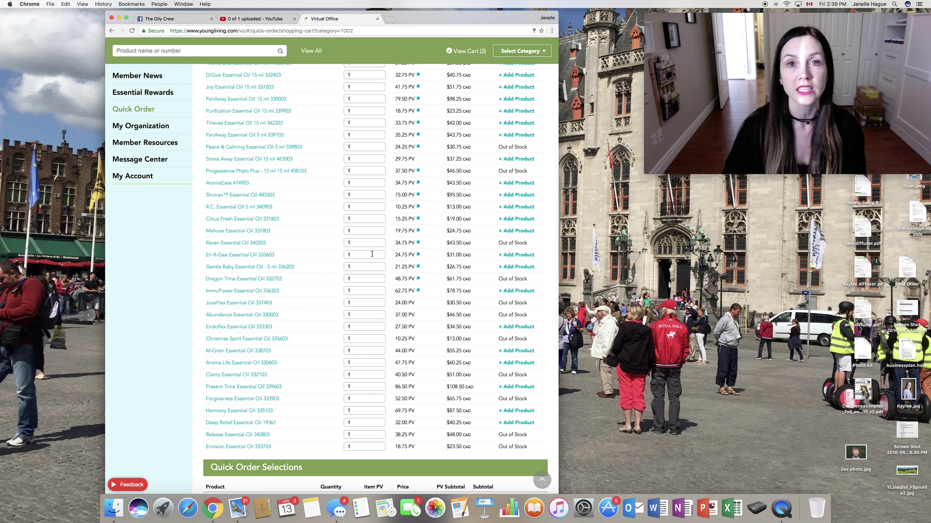
{"action": "scroll", "coordinate": [373, 252], "scroll_direction": "up", "scroll_amount": 5}
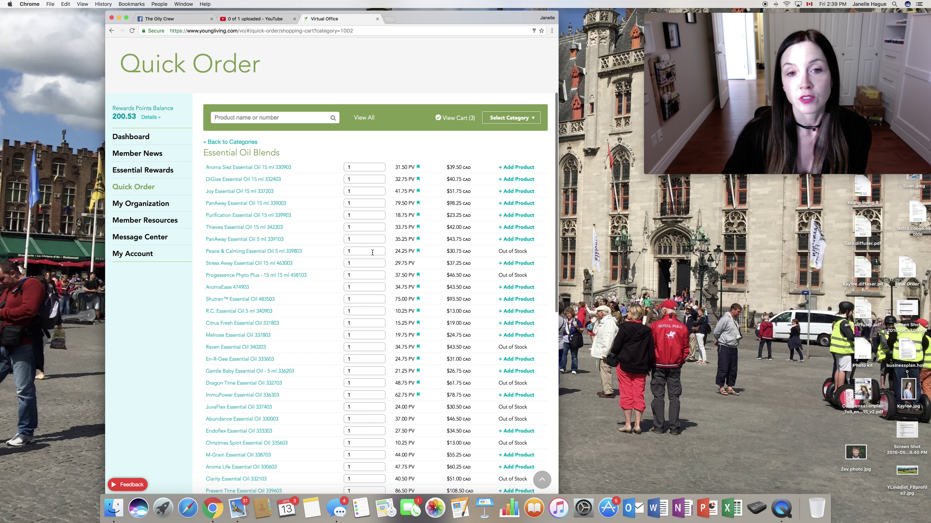
{"action": "scroll", "coordinate": [282, 155], "scroll_direction": "down", "scroll_amount": 8}
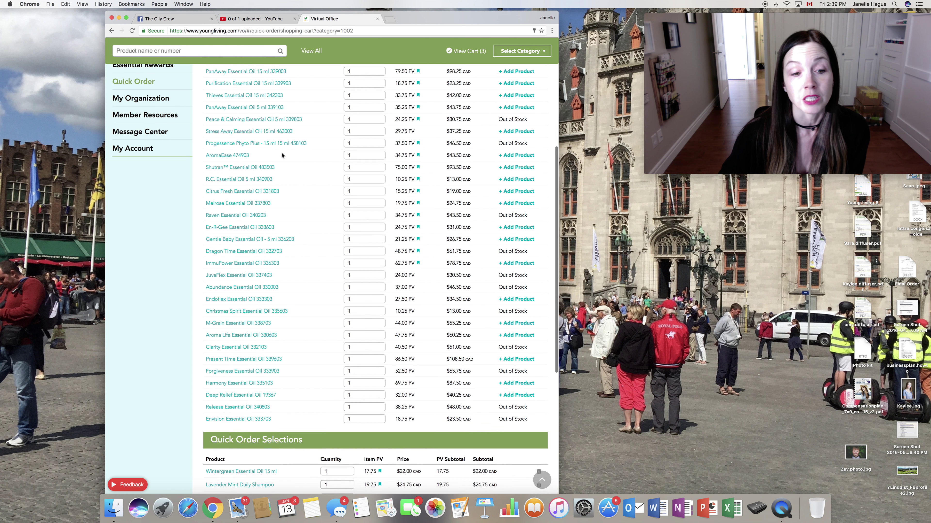
{"action": "scroll", "coordinate": [282, 155], "scroll_direction": "up", "scroll_amount": 4}
{"action": "scroll", "coordinate": [282, 155], "scroll_direction": "up", "scroll_amount": 3}
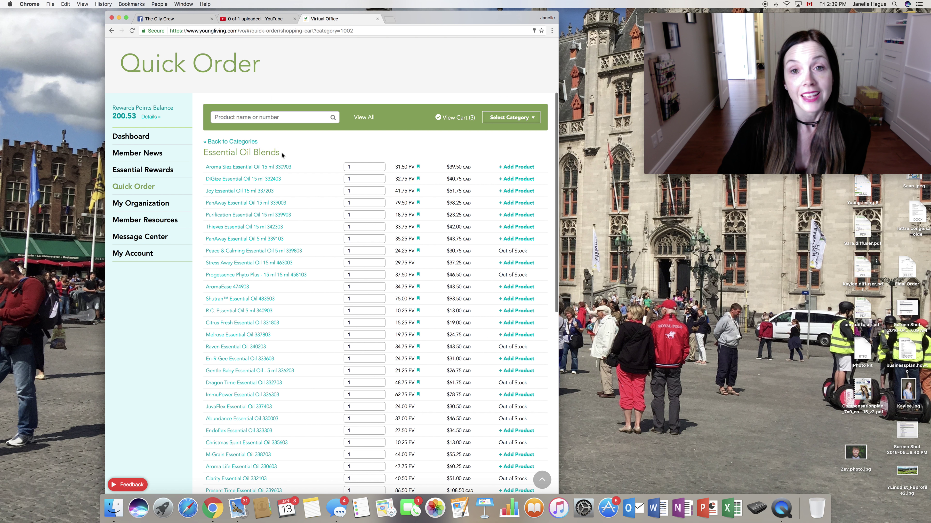
- Switch to the Oral Care category and check its products for PV markers and availability
{"action": "left_click", "coordinate": [528, 121]}
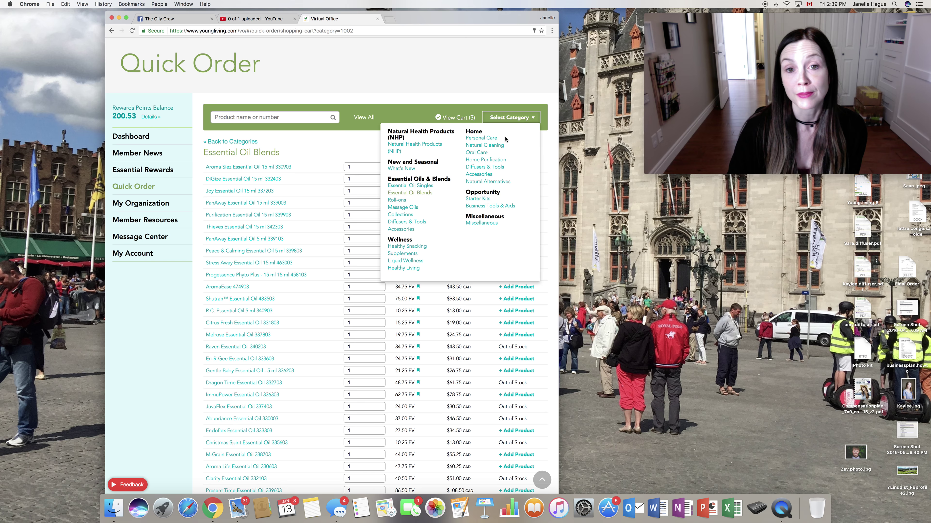
{"action": "left_click", "coordinate": [482, 152]}
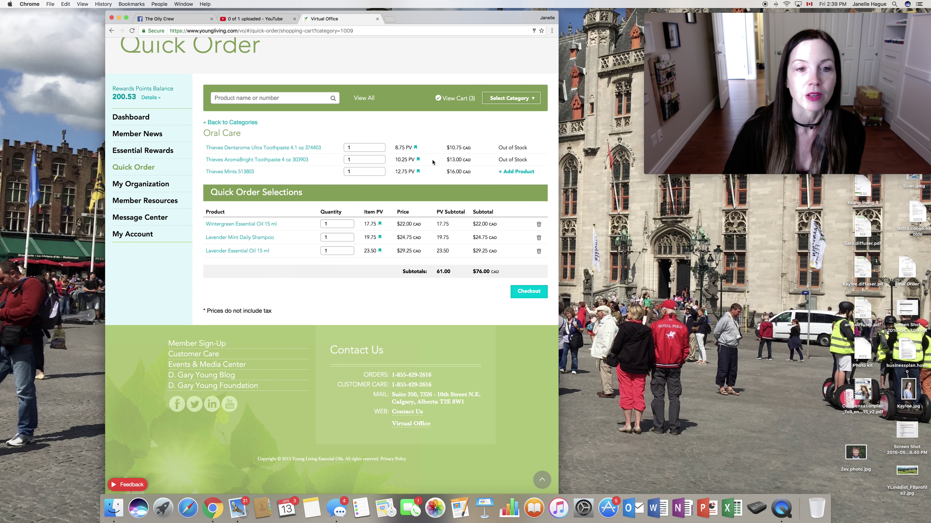
{"action": "scroll", "coordinate": [448, 195], "scroll_direction": "up", "scroll_amount": 5}
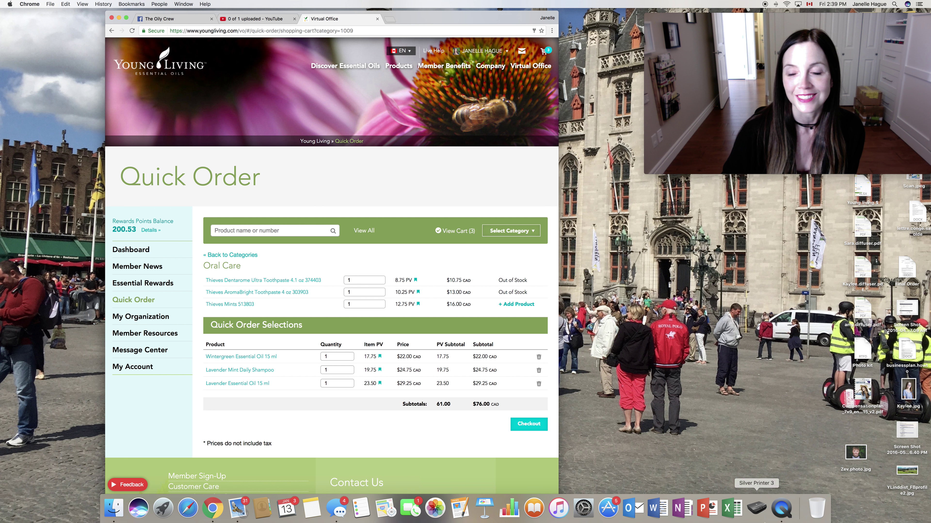
{"action": "right_click", "coordinate": [782, 512]}
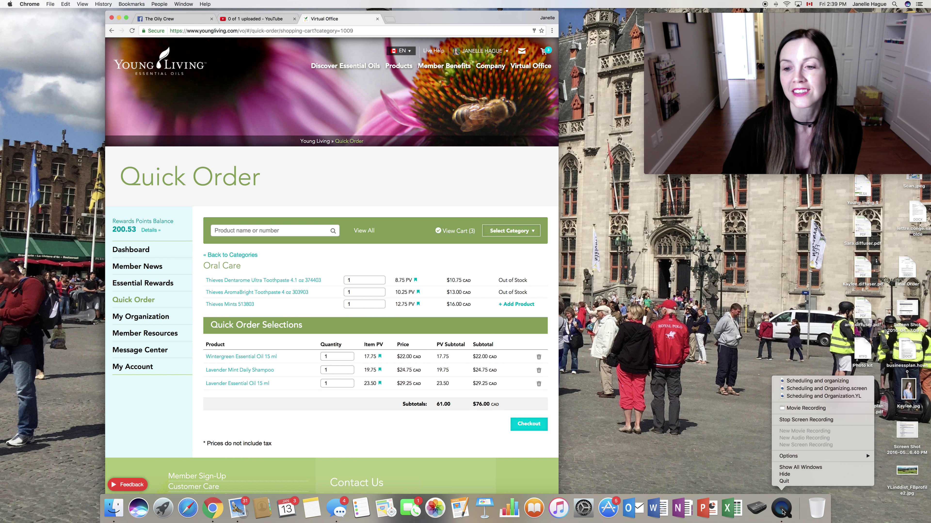